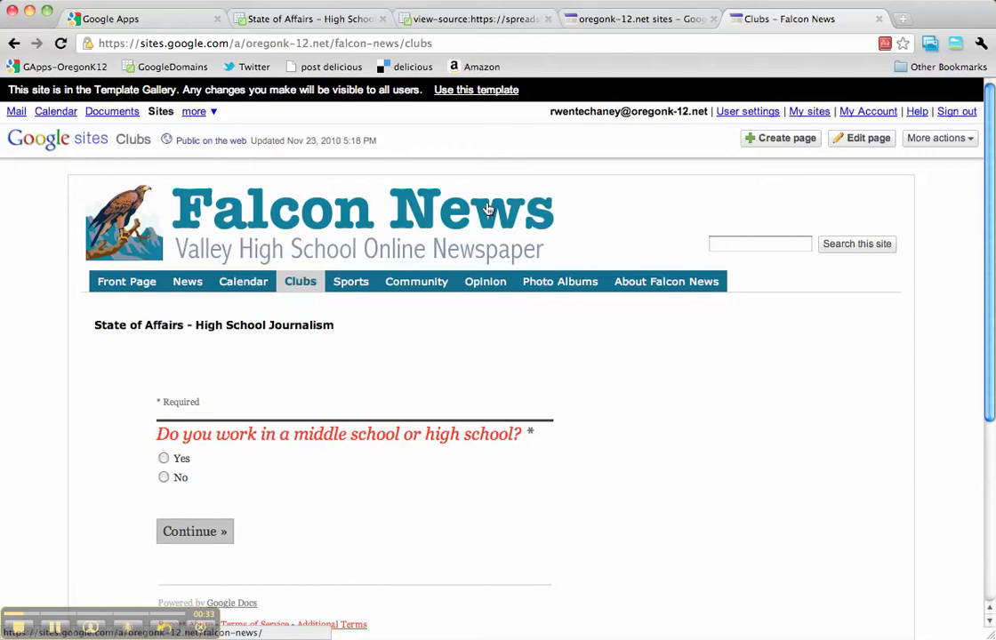
{"action": "scroll", "coordinate": [652, 409], "scroll_direction": "down", "scroll_amount": 2}
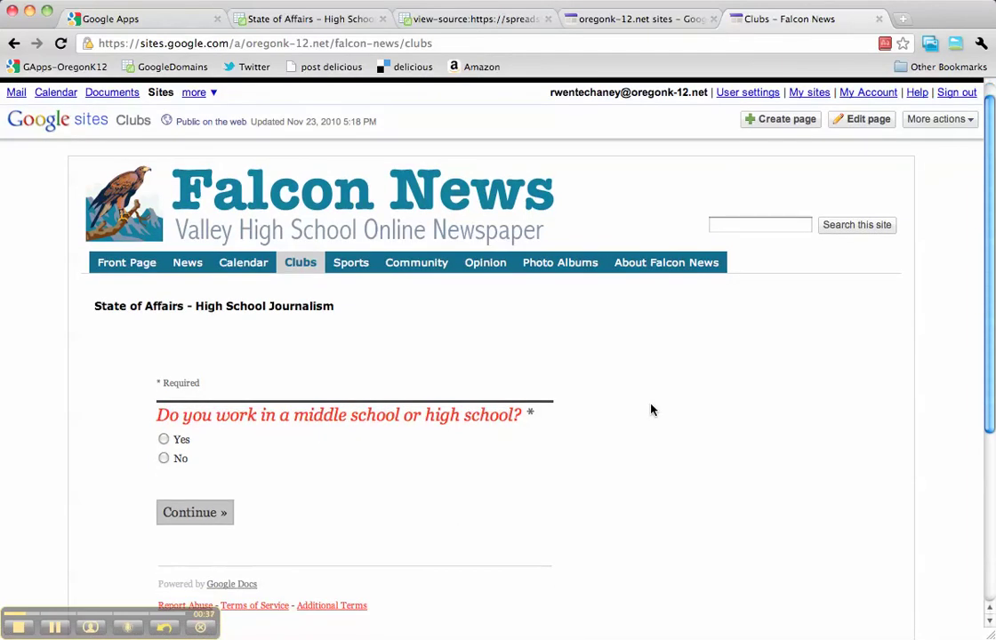
{"action": "scroll", "coordinate": [651, 410], "scroll_direction": "up", "scroll_amount": 2}
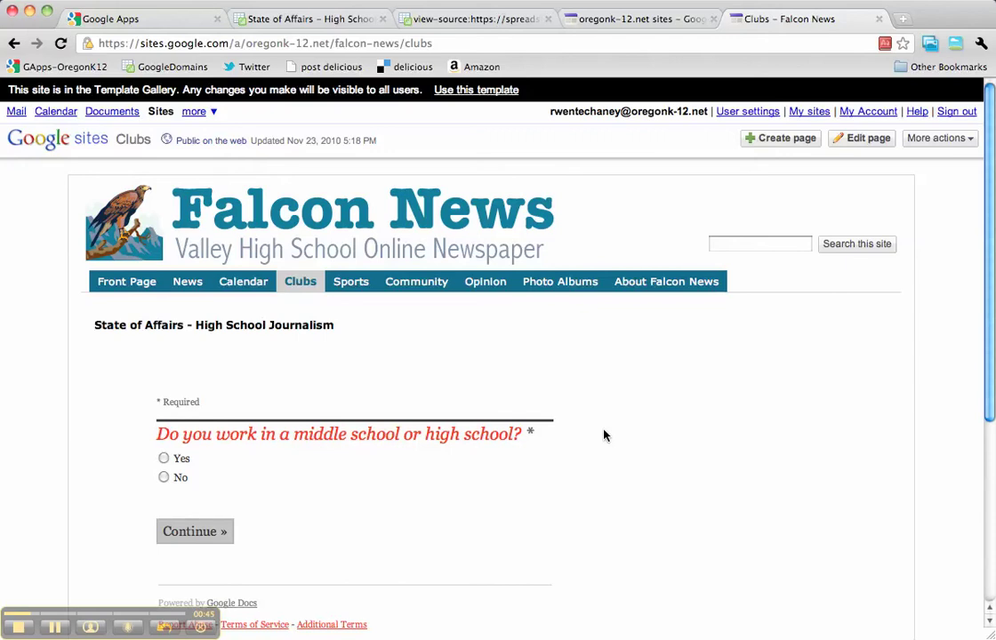
Step: Switch to the State of Affairs - High School Journalism spreadsheet and open its form for editing
{"action": "mouse_move", "coordinate": [300, 290]}
{"action": "left_click", "coordinate": [313, 18]}
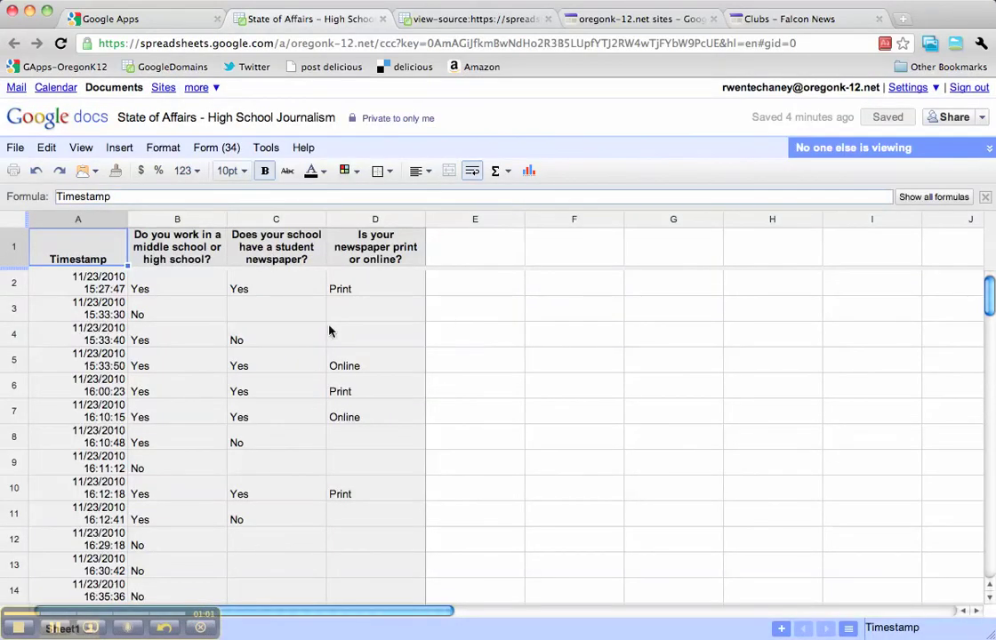
{"action": "left_click", "coordinate": [234, 148]}
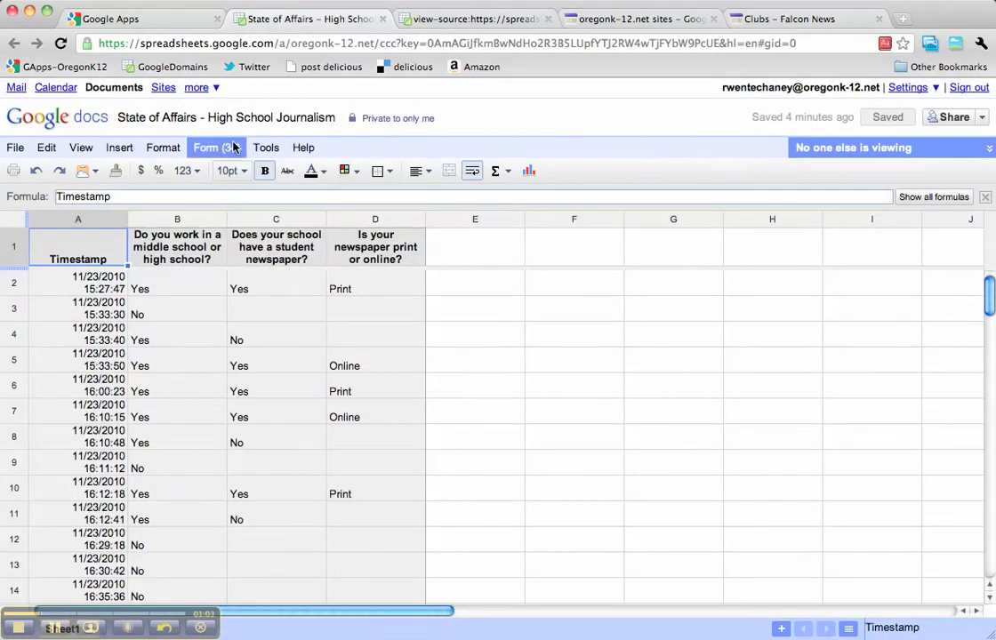
{"action": "left_click", "coordinate": [233, 149]}
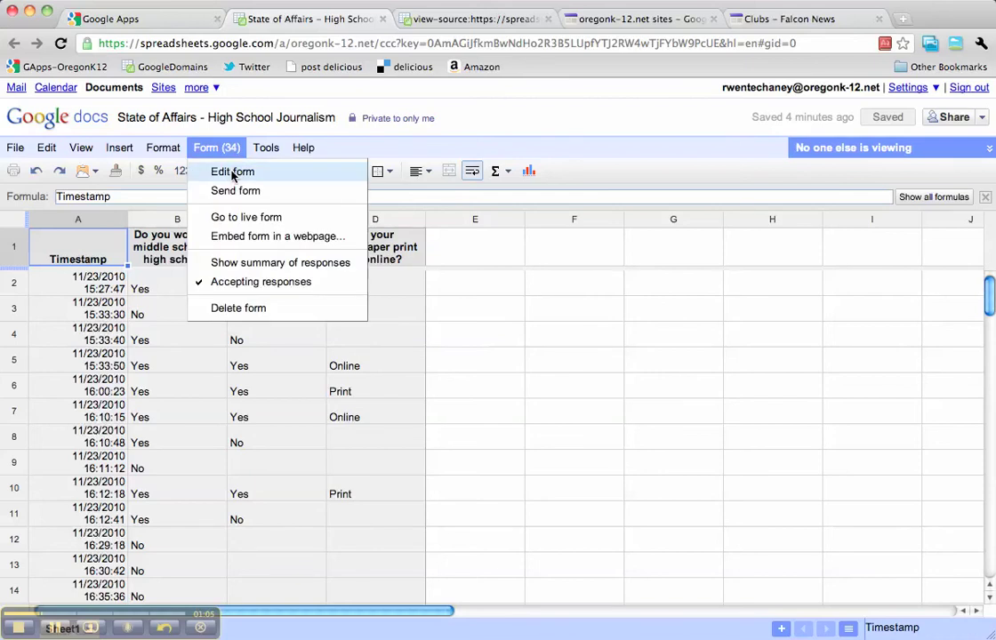
{"action": "left_click", "coordinate": [233, 173]}
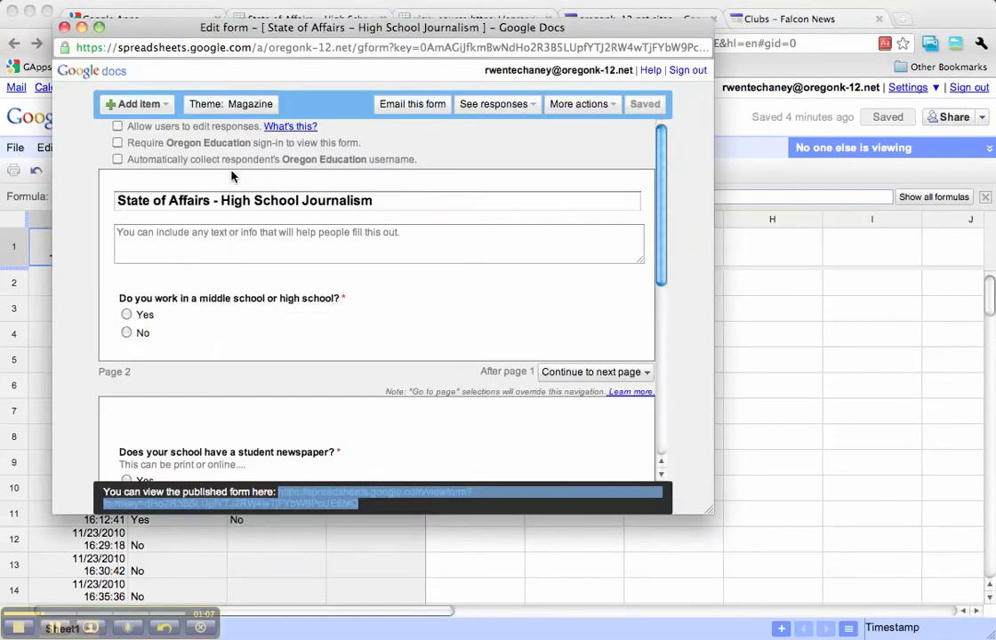
{"action": "left_click_drag", "start_coordinate": [543, 32], "coordinate": [548, 77]}
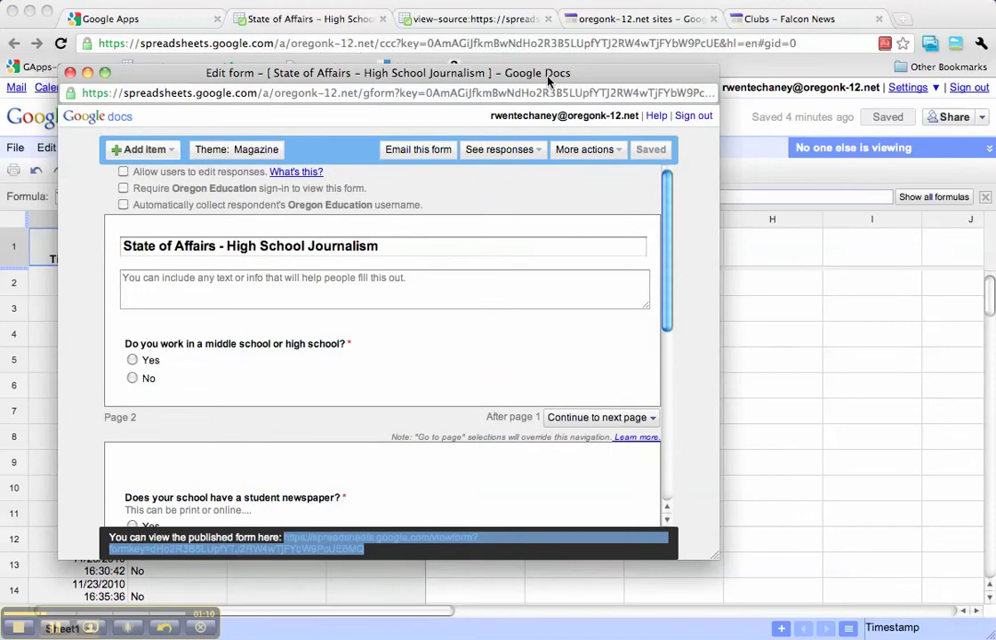
Step: Open the form's confirmation settings and save them with Publish response summary enabled
{"action": "left_click", "coordinate": [623, 153]}
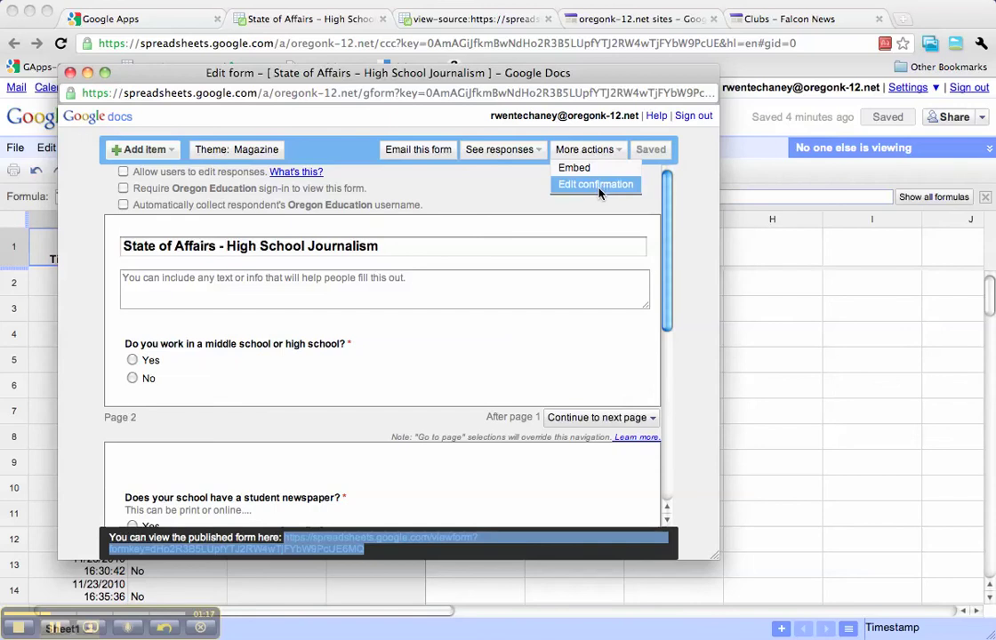
{"action": "left_click", "coordinate": [598, 186]}
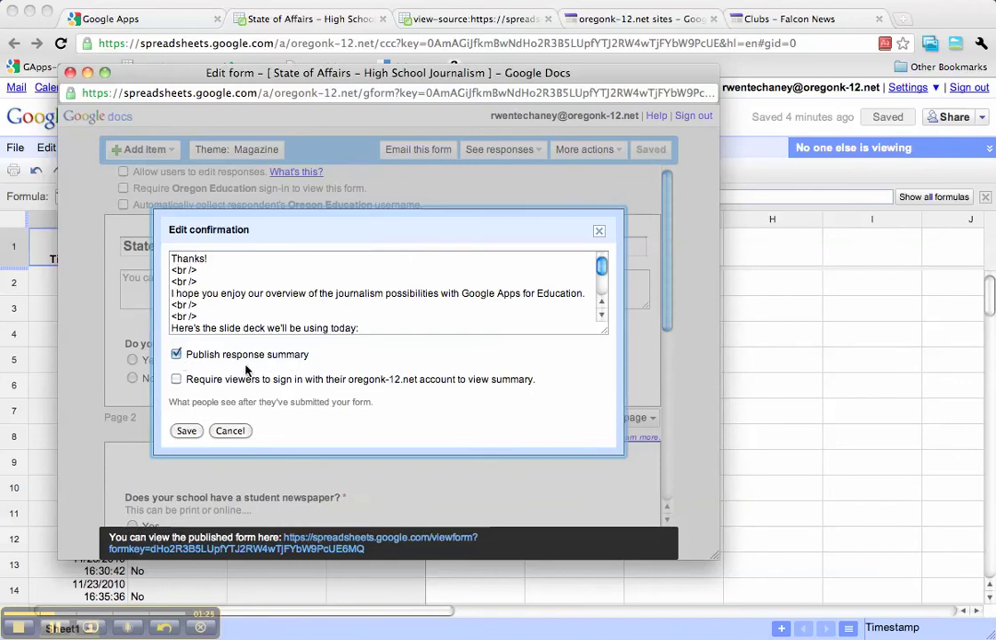
{"action": "key", "text": "XF86AudioMute"}
{"action": "left_click", "coordinate": [185, 432]}
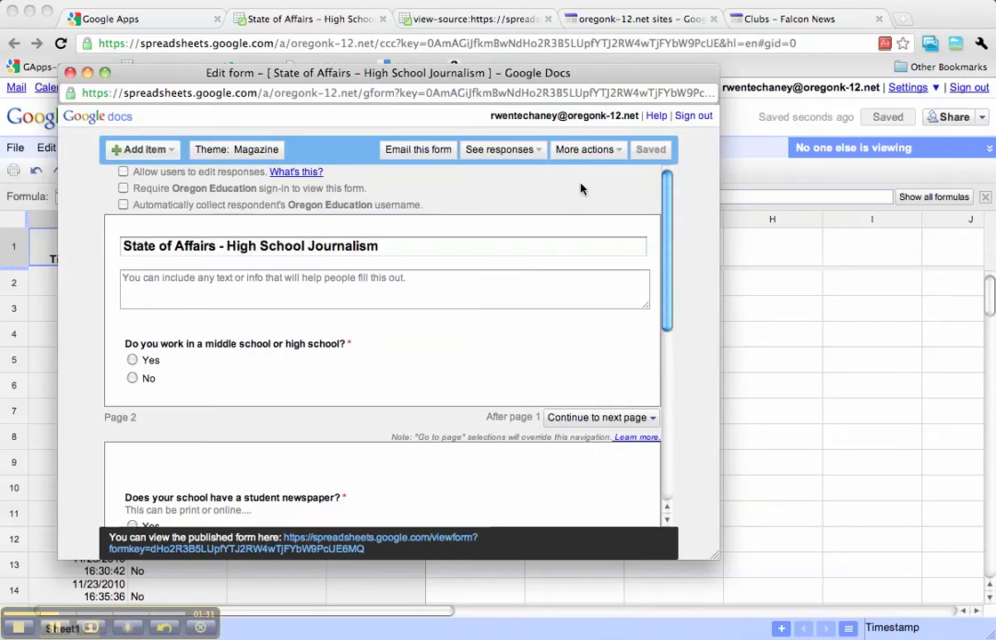
Step: View the form's response summary and look through the charts for each question
{"action": "left_click", "coordinate": [489, 150]}
{"action": "left_click", "coordinate": [514, 171]}
{"action": "scroll", "coordinate": [503, 275], "scroll_direction": "down", "scroll_amount": 10}
{"action": "scroll", "coordinate": [503, 275], "scroll_direction": "down", "scroll_amount": 12}
{"action": "scroll", "coordinate": [503, 274], "scroll_direction": "up", "scroll_amount": 20}
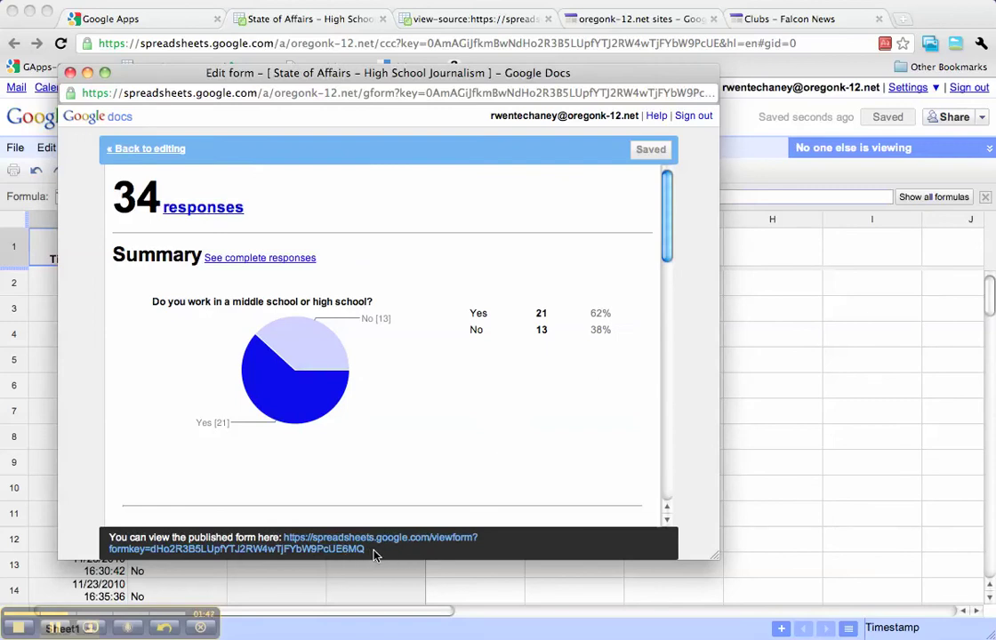
Step: Copy the published form's URL, paste it into a new text editor document and widen the window to fit it on one line
{"action": "left_click_drag", "start_coordinate": [366, 551], "coordinate": [285, 542]}
{"action": "key", "text": "super+c"}
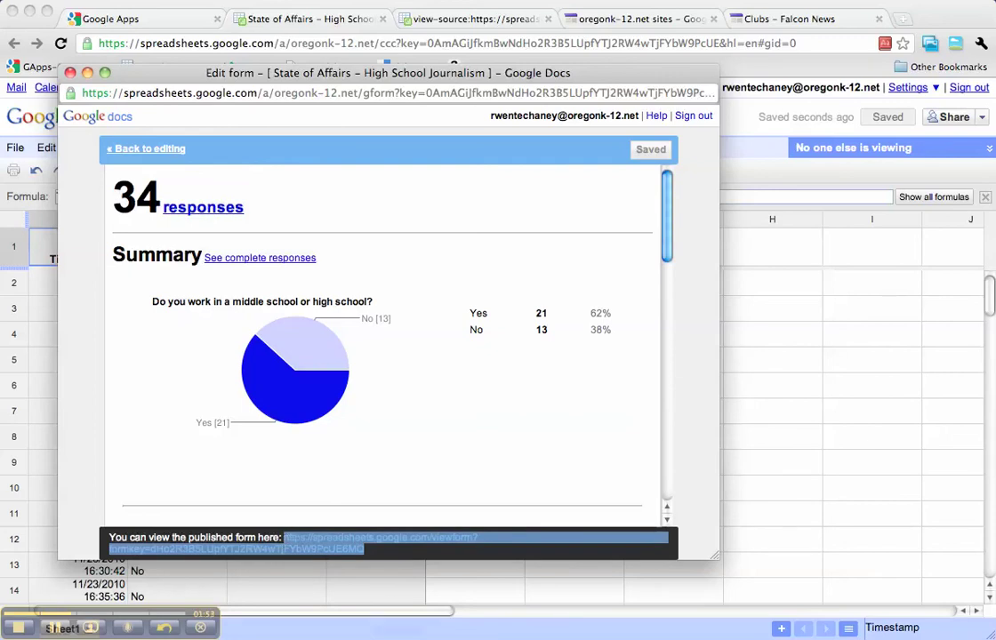
{"action": "right_click", "coordinate": [369, 620]}
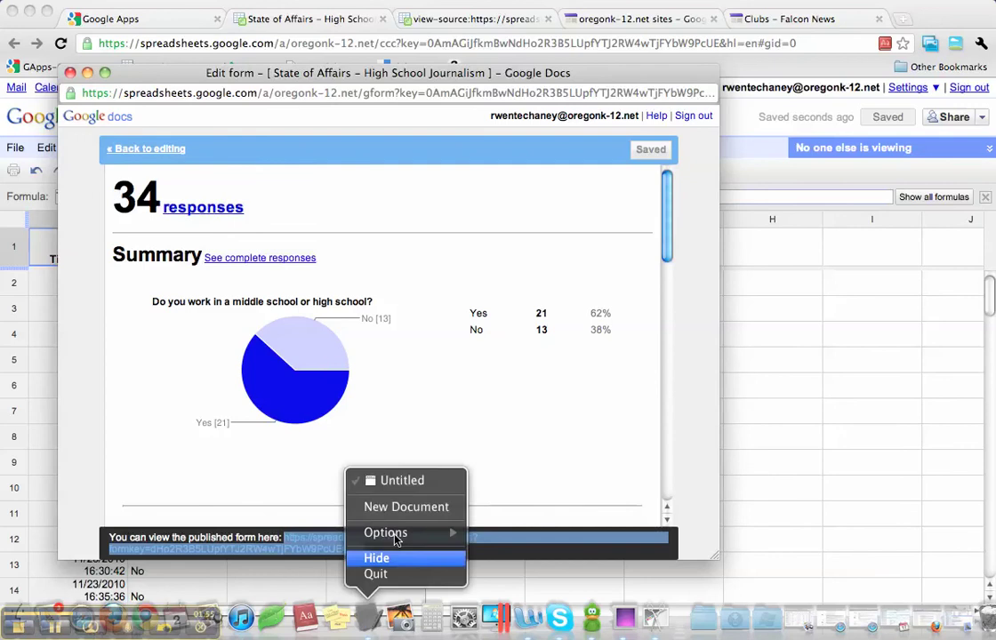
{"action": "left_click", "coordinate": [405, 507]}
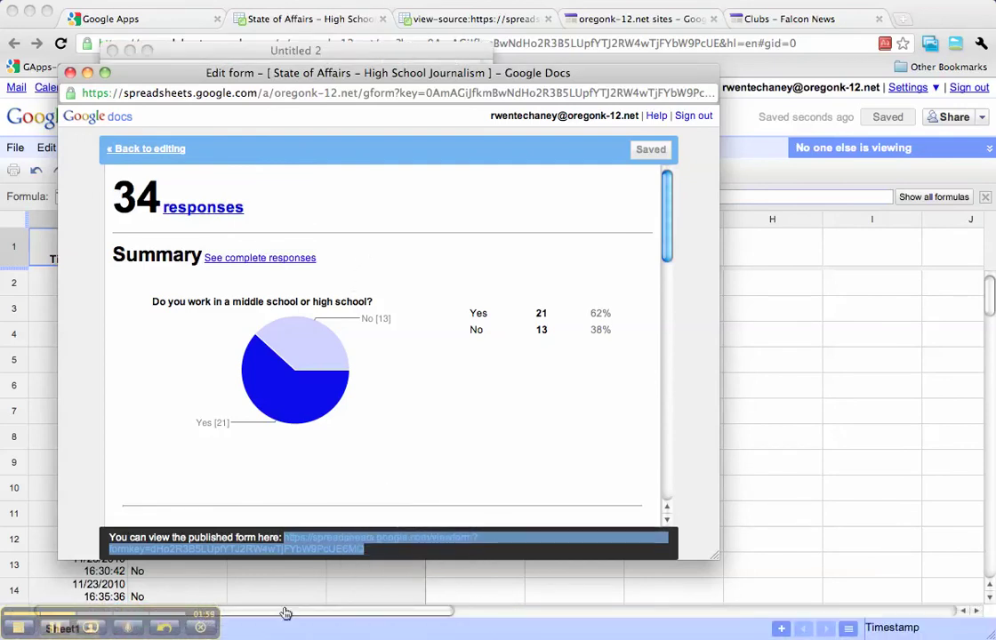
{"action": "right_click", "coordinate": [368, 619]}
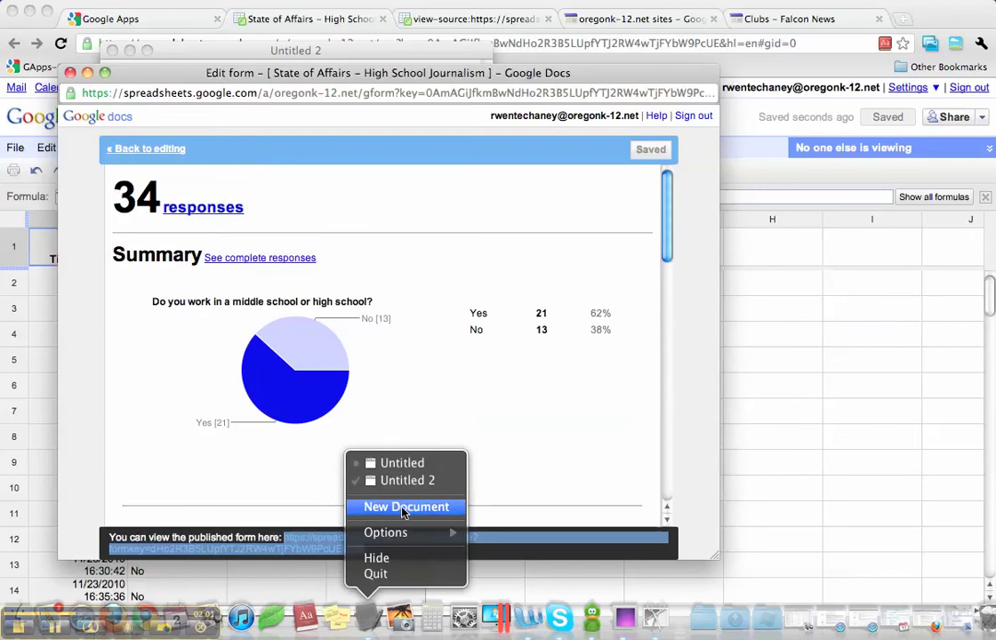
{"action": "left_click", "coordinate": [405, 463]}
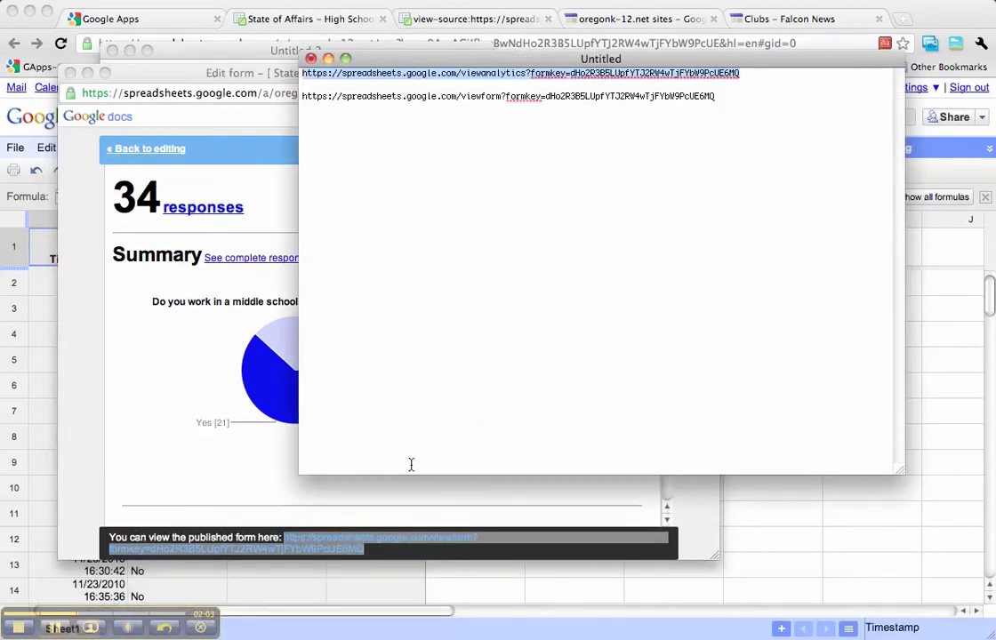
{"action": "left_click", "coordinate": [327, 58]}
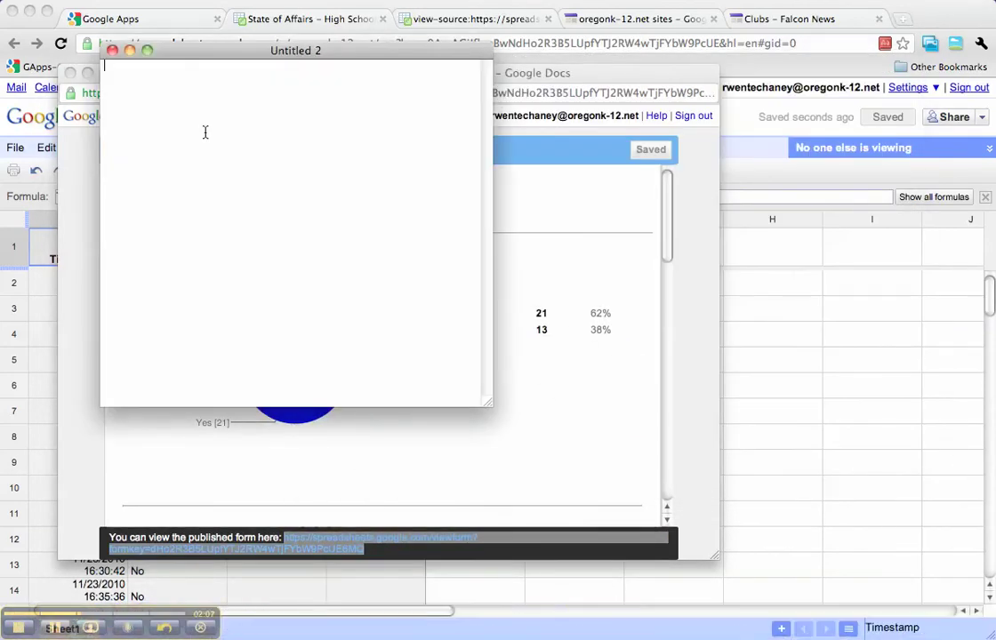
{"action": "key", "text": "super+v"}
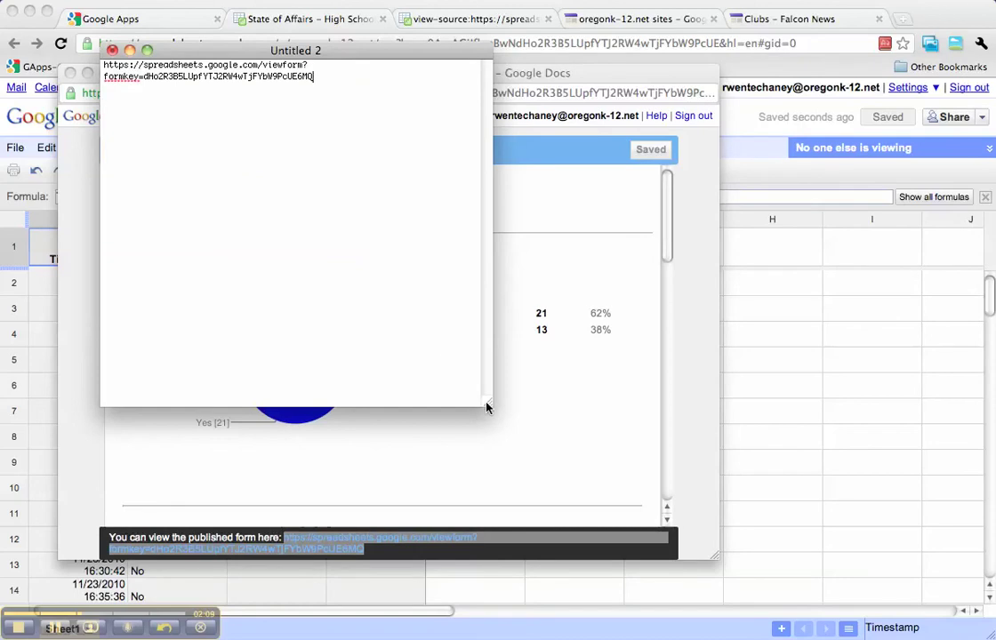
{"action": "left_click_drag", "start_coordinate": [490, 402], "coordinate": [674, 446]}
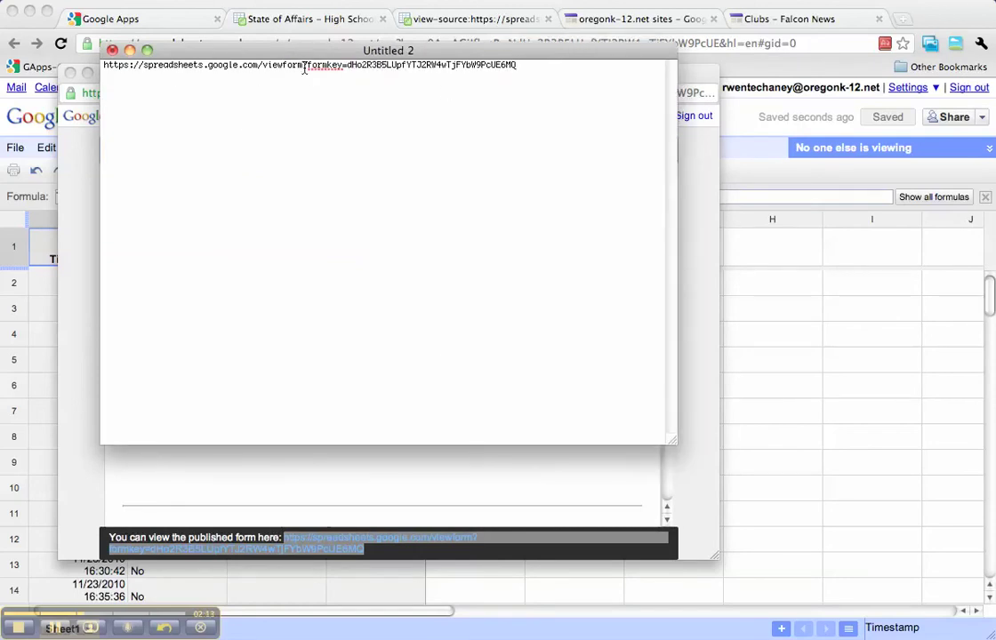
Step: Change "viewform" to "viewanalytics" in the pasted URL and copy the whole address
{"action": "left_click_drag", "start_coordinate": [284, 68], "coordinate": [295, 67]}
{"action": "type", "text": "analy"}
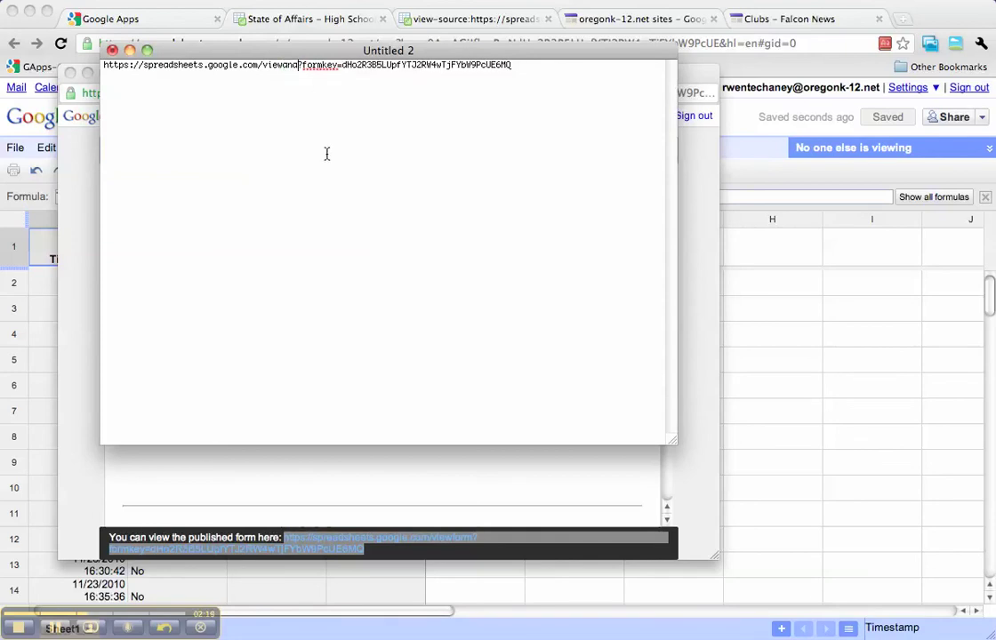
{"action": "type", "text": "tics"}
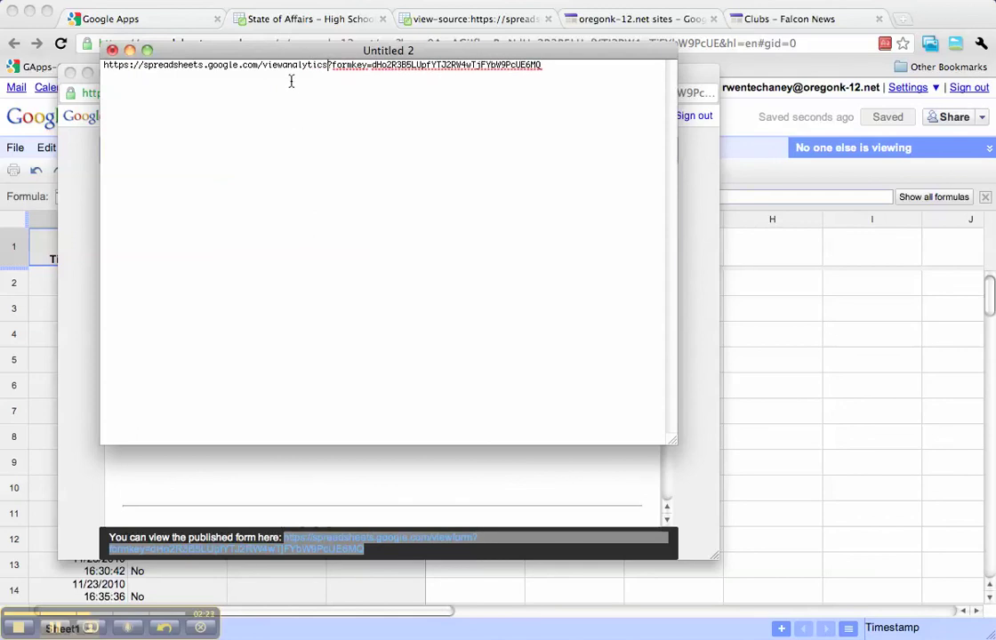
{"action": "left_click_drag", "start_coordinate": [281, 69], "coordinate": [319, 69]}
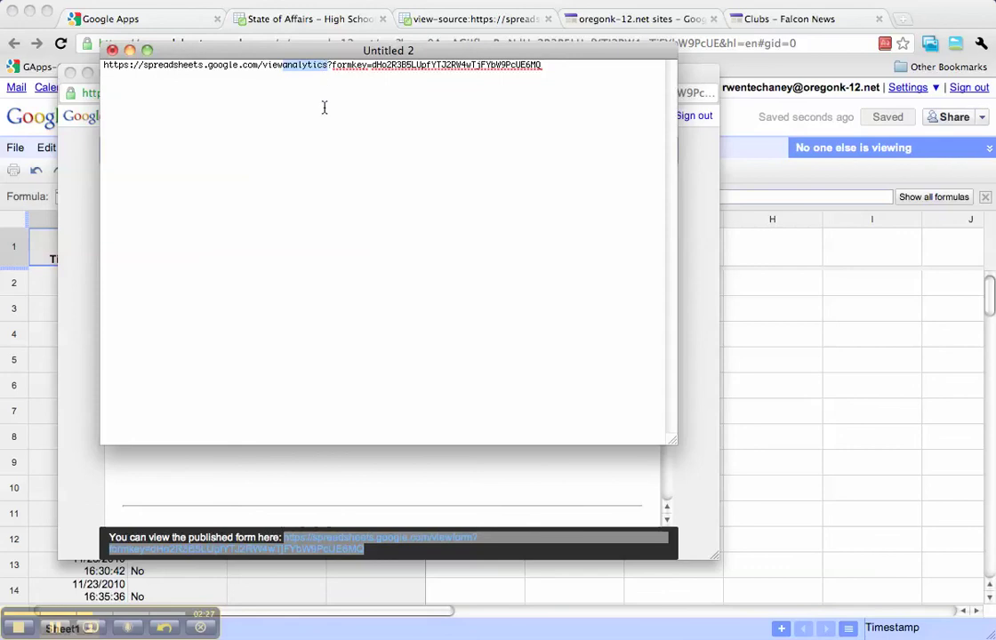
{"action": "left_click", "coordinate": [339, 104]}
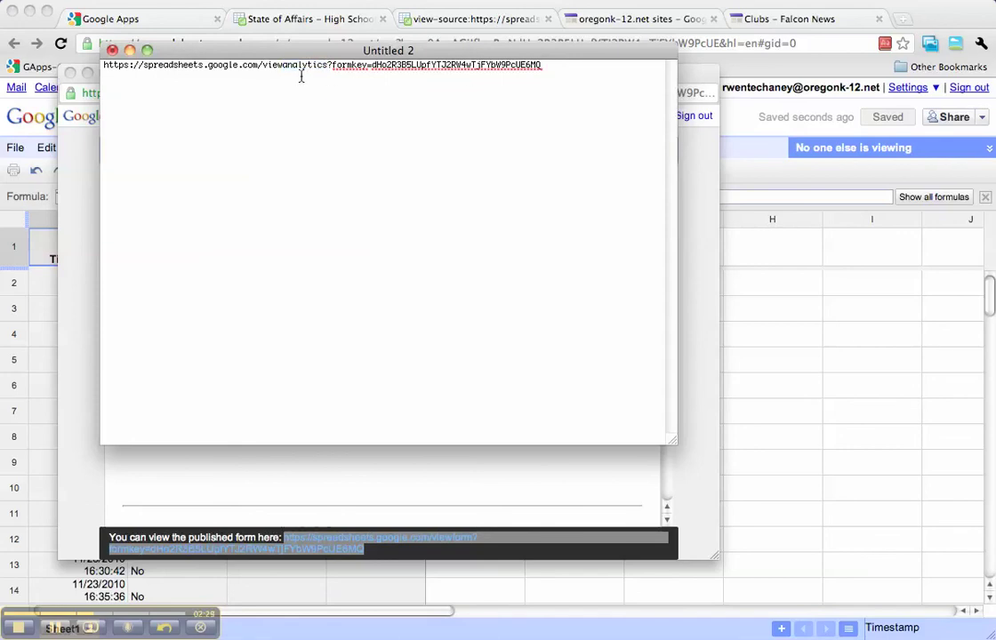
{"action": "left_click_drag", "start_coordinate": [105, 76], "coordinate": [104, 70]}
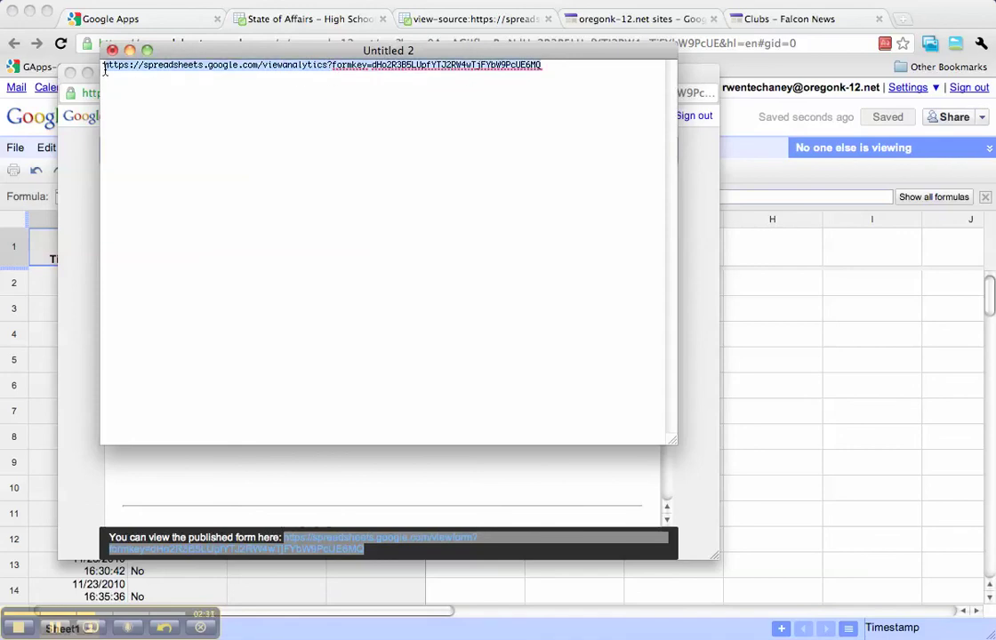
Step: Switch to the Falcon News site and open the Survey Results page under Clubs for editing
{"action": "left_click", "coordinate": [936, 25]}
{"action": "left_click", "coordinate": [747, 20]}
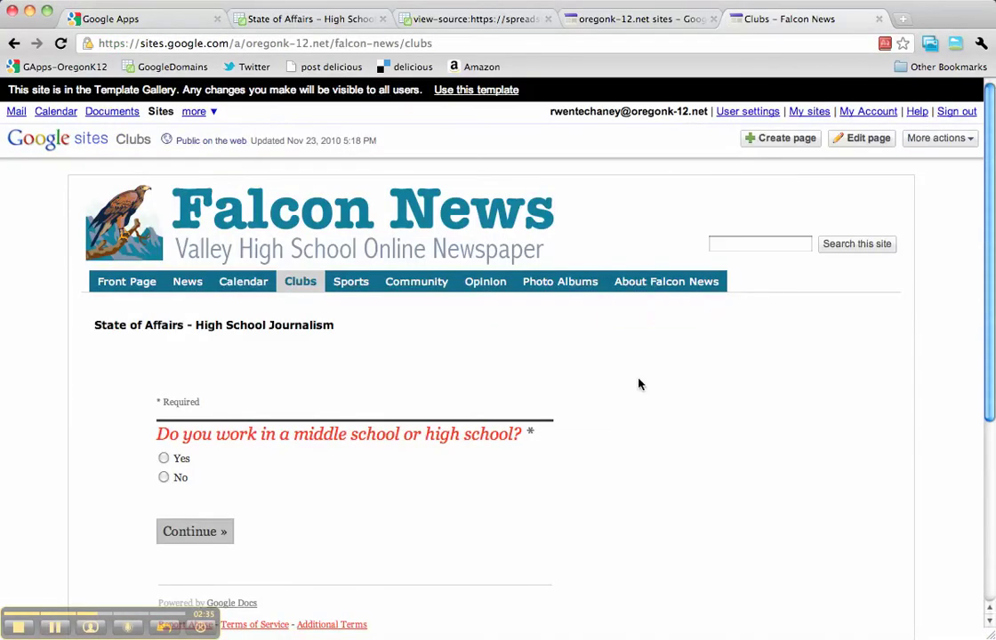
{"action": "mouse_move", "coordinate": [302, 282]}
{"action": "left_click", "coordinate": [308, 307]}
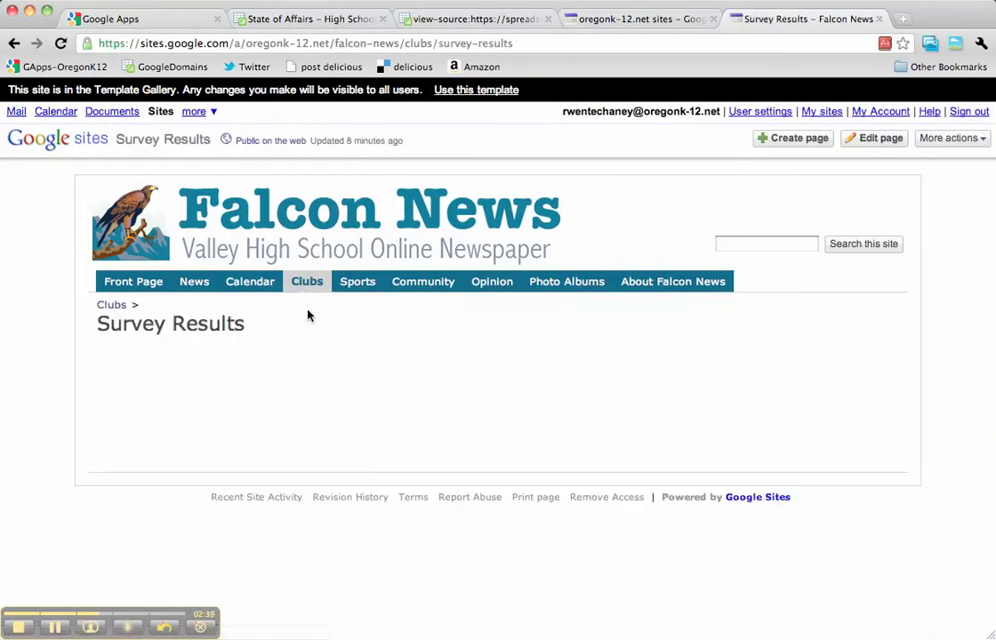
{"action": "left_click", "coordinate": [866, 140]}
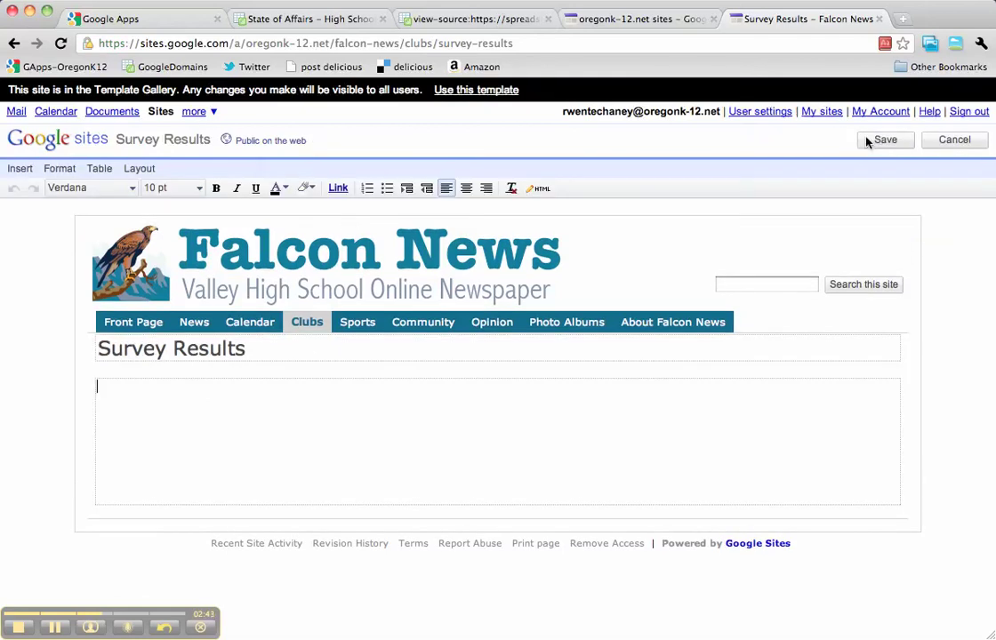
Step: Search the public gadgets for "iframe" and select the Iframe Wrapper gadget for the page
{"action": "left_click", "coordinate": [22, 171]}
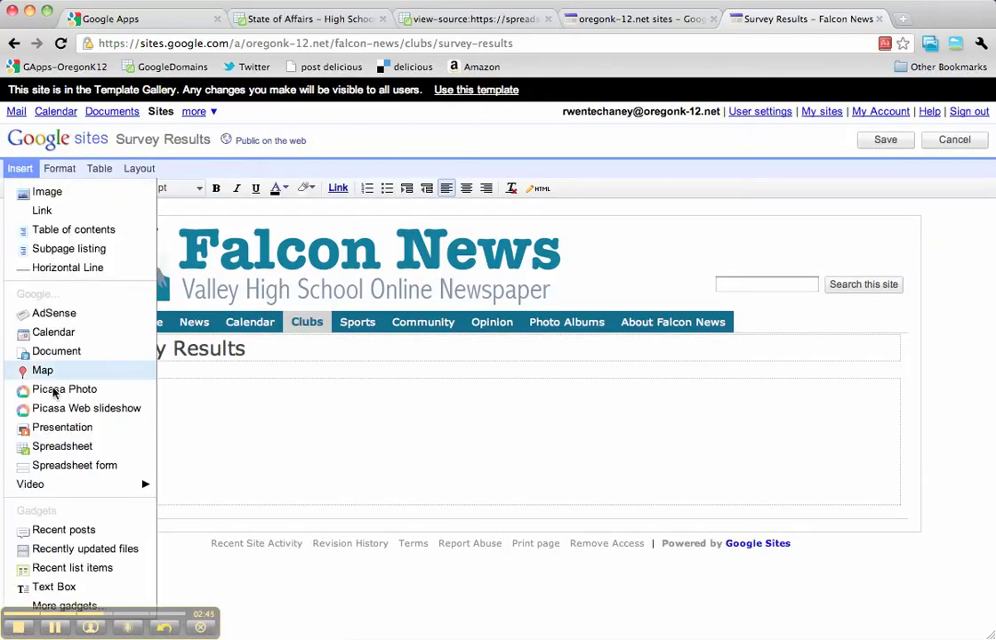
{"action": "left_click", "coordinate": [93, 606]}
{"action": "left_click", "coordinate": [441, 211]}
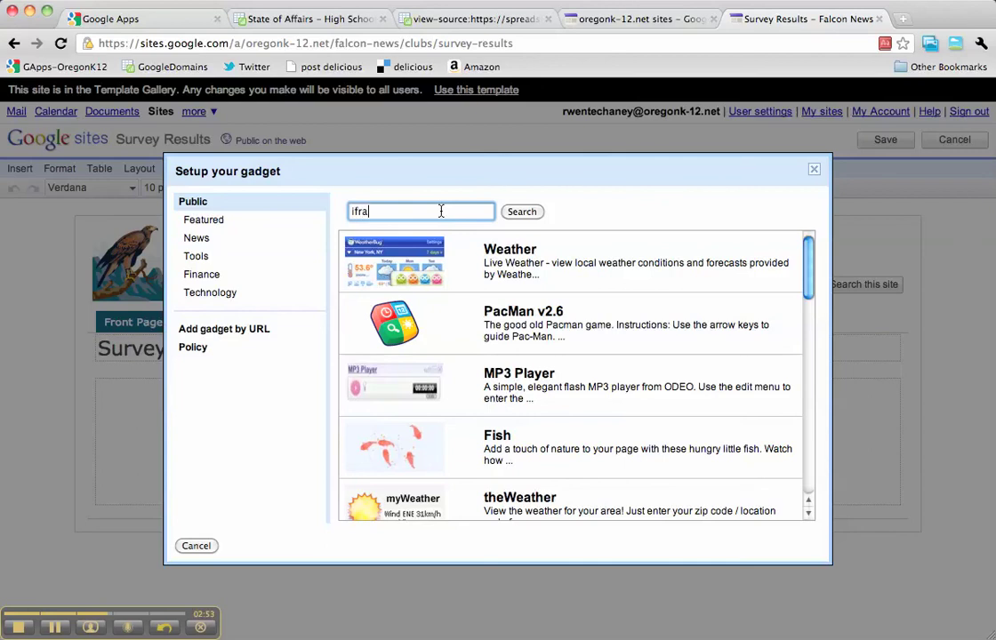
{"action": "left_click", "coordinate": [538, 213]}
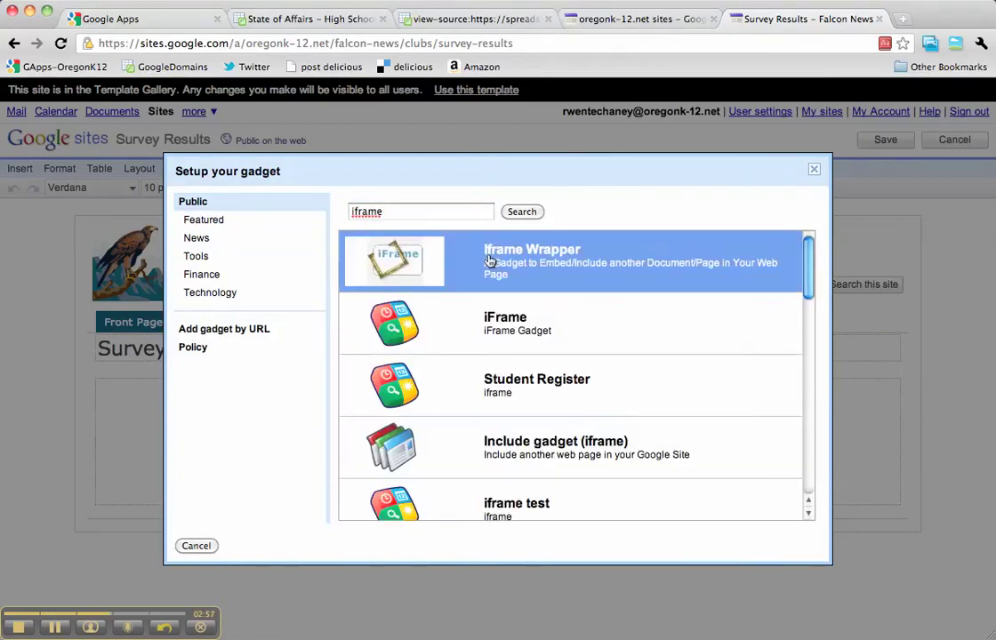
{"action": "left_click", "coordinate": [485, 233]}
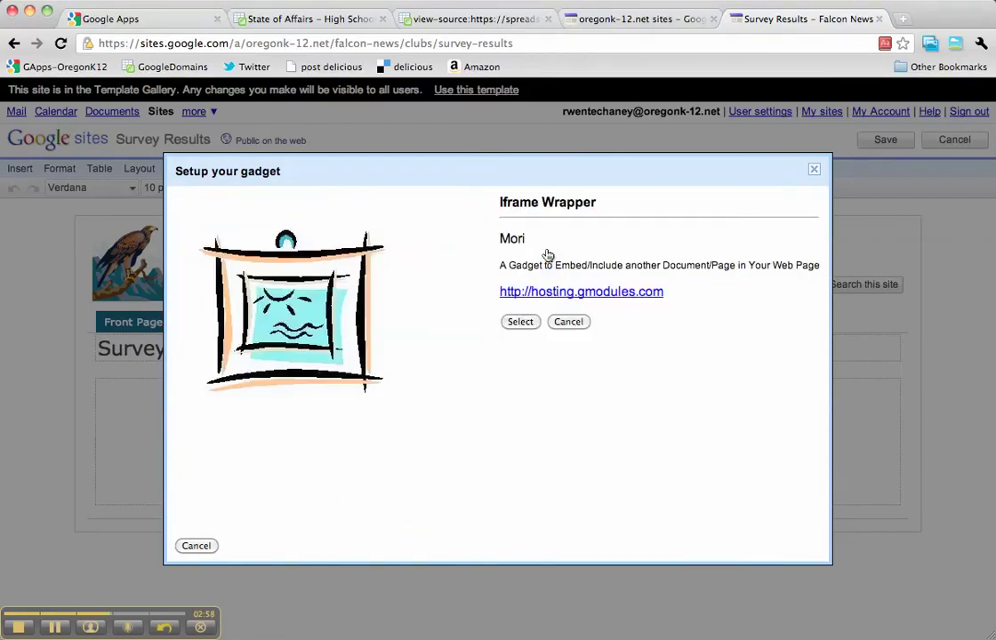
{"action": "left_click", "coordinate": [518, 322]}
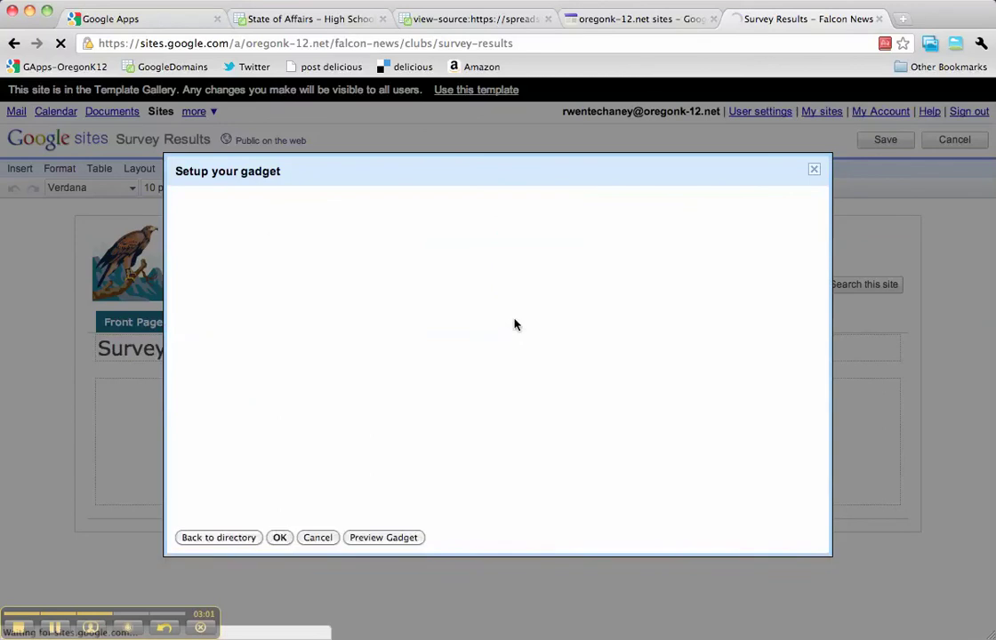
Step: Insert the gadget with the copied viewanalytics address as its page URL, a height of 1200 pixels and no displayed title
{"action": "left_click", "coordinate": [632, 215]}
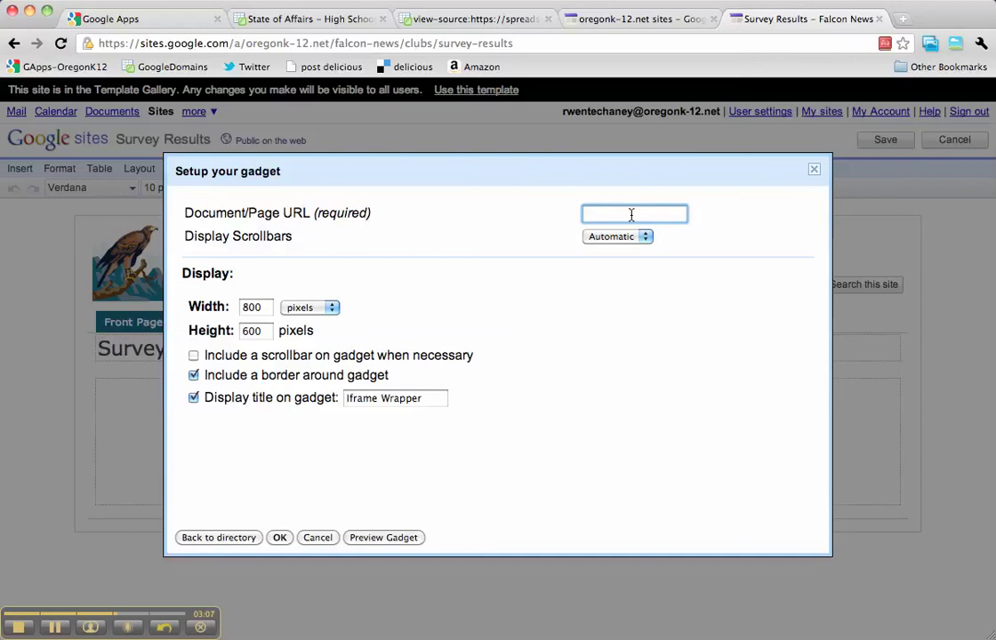
{"action": "key", "text": "super+v"}
{"action": "left_click", "coordinate": [262, 336]}
{"action": "double_click", "coordinate": [261, 336]}
{"action": "type", "text": "1200"}
{"action": "left_click", "coordinate": [194, 398]}
{"action": "left_click", "coordinate": [279, 537]}
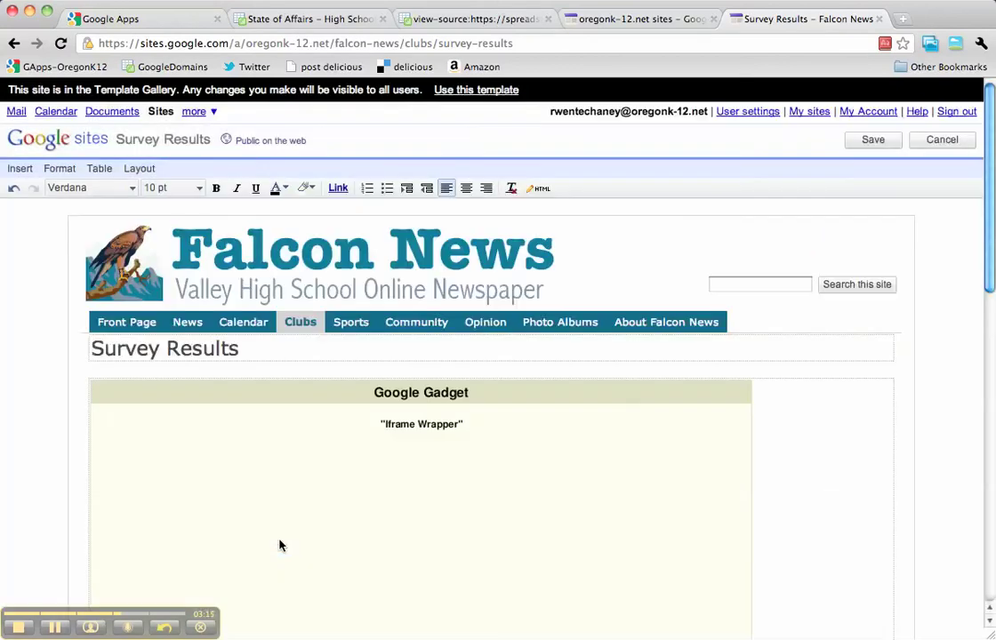
Step: Center-align the inserted Iframe Wrapper gadget on the Survey Results page
{"action": "left_click", "coordinate": [273, 396]}
{"action": "left_click", "coordinate": [202, 365]}
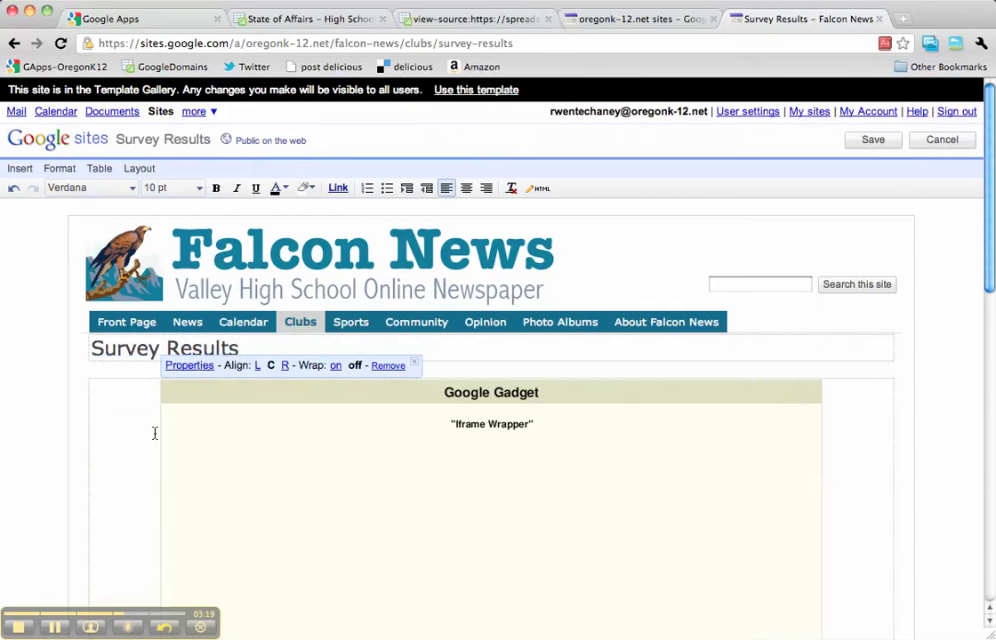
Step: Deselect the Iframe Wrapper gadget and save the edited Survey Results page
{"action": "left_click", "coordinate": [155, 433]}
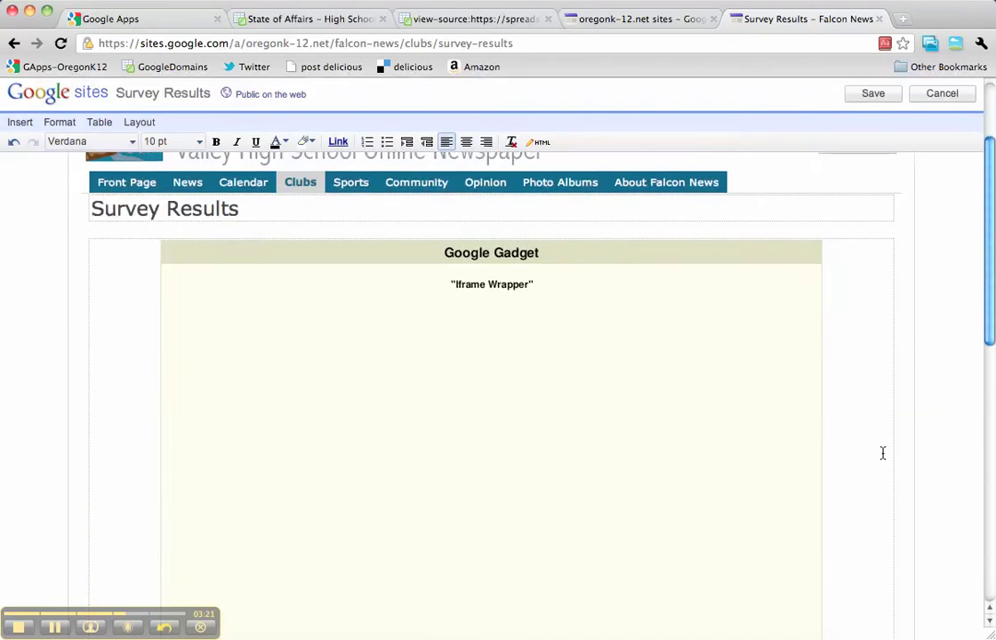
{"action": "left_click", "coordinate": [873, 143]}
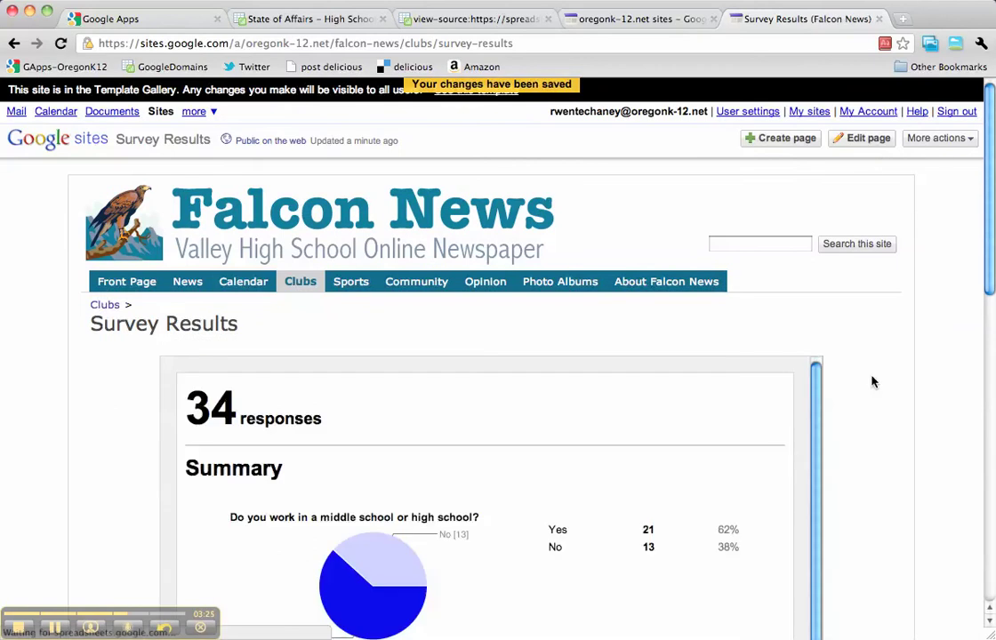
Step: Review the embedded response summary on the saved Survey Results page, from the first chart down to the Thank You section
{"action": "scroll", "coordinate": [872, 382], "scroll_direction": "down", "scroll_amount": 5}
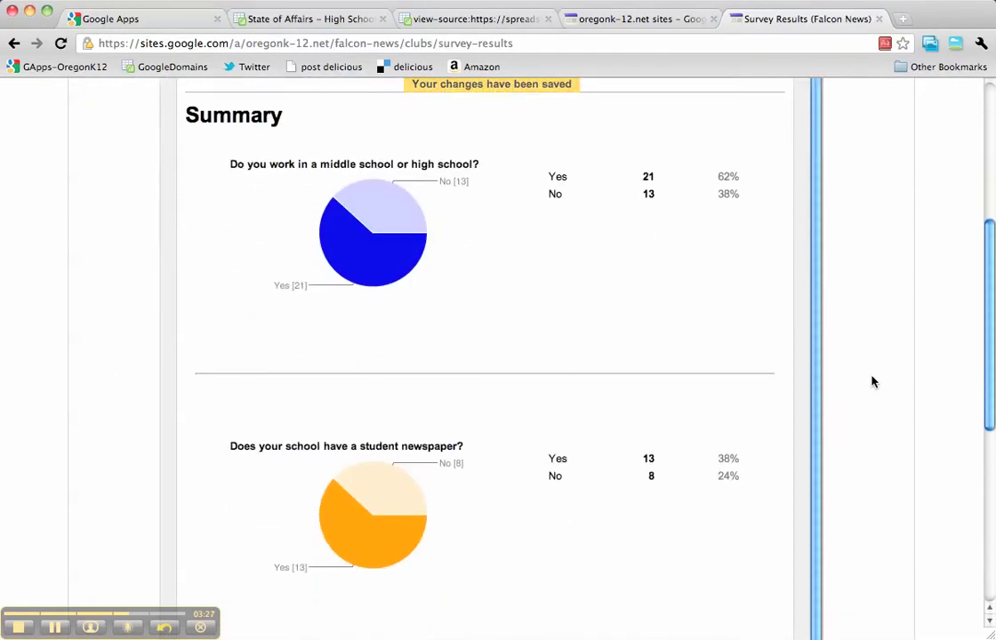
{"action": "scroll", "coordinate": [872, 382], "scroll_direction": "up", "scroll_amount": 3}
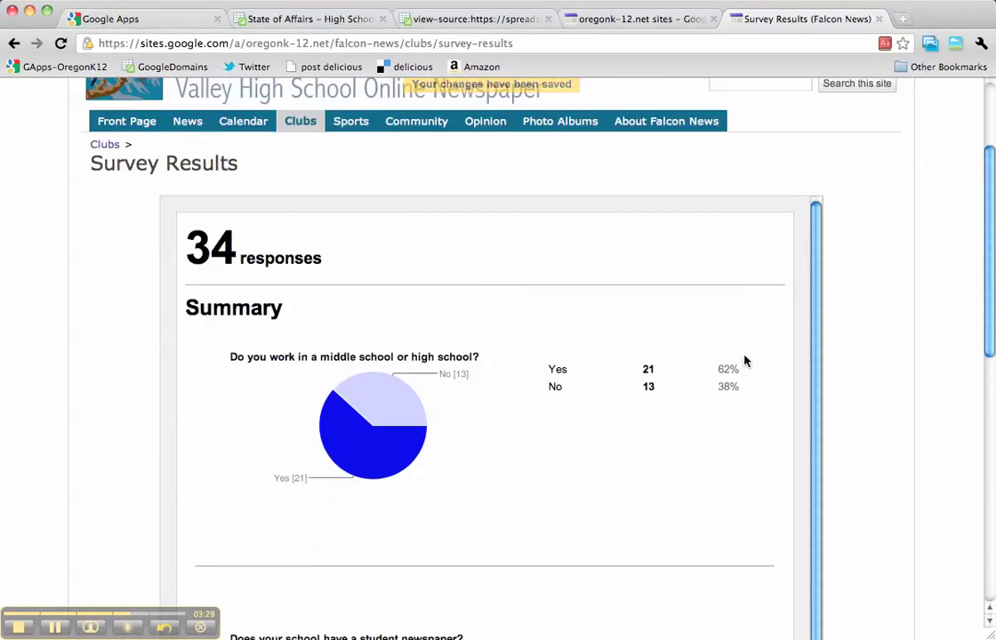
{"action": "scroll", "coordinate": [745, 360], "scroll_direction": "down", "scroll_amount": 10}
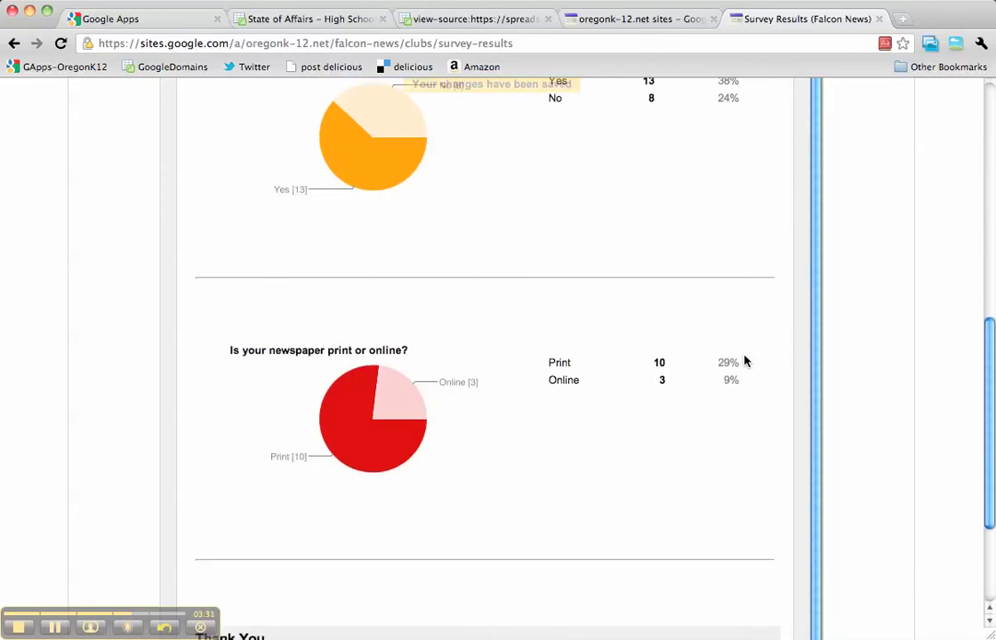
{"action": "scroll", "coordinate": [745, 360], "scroll_direction": "down", "scroll_amount": 3}
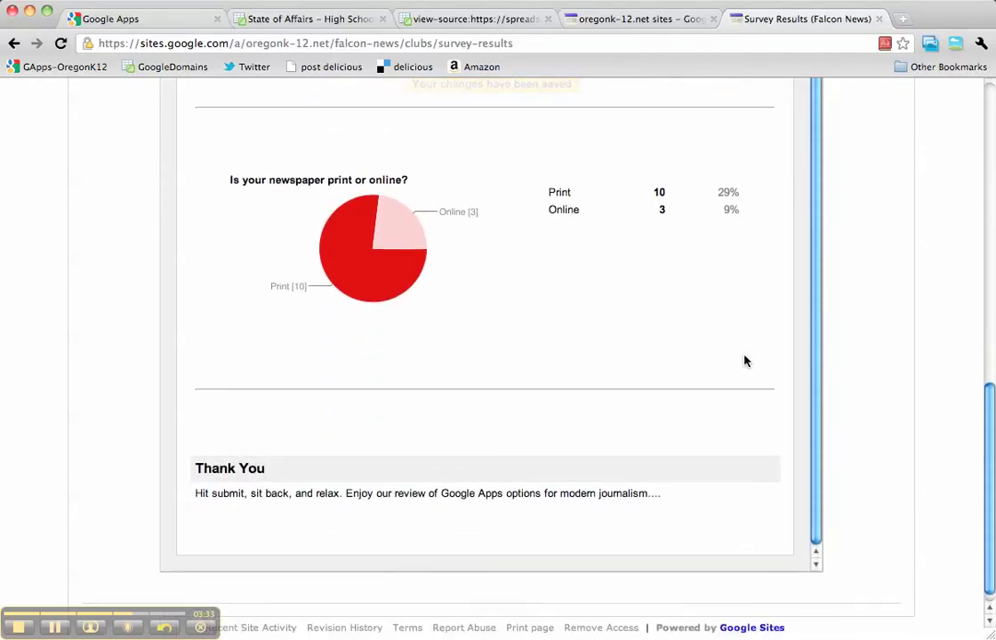
{"action": "scroll", "coordinate": [745, 360], "scroll_direction": "up", "scroll_amount": 5}
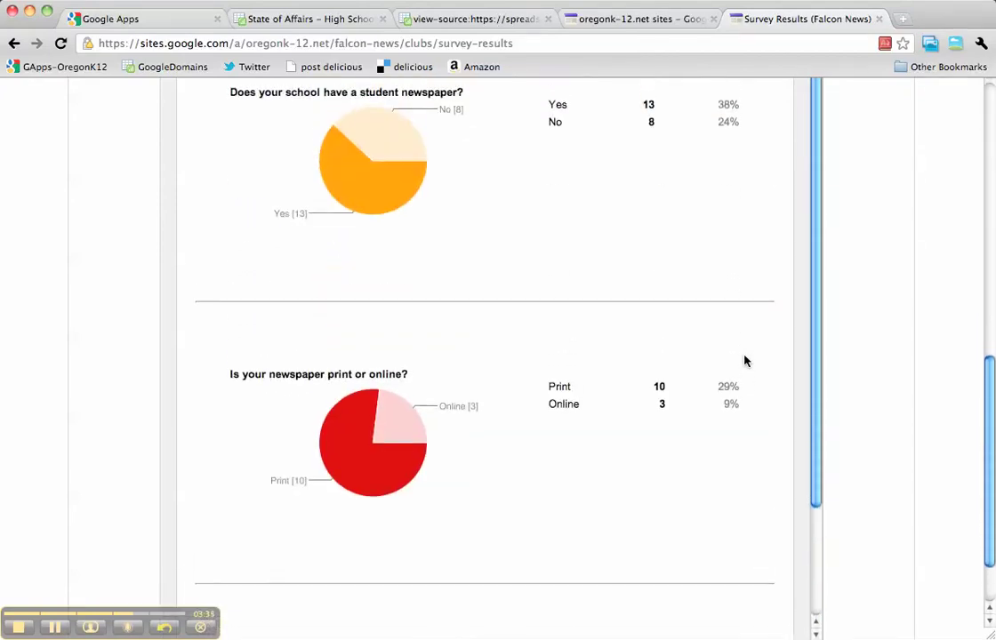
{"action": "scroll", "coordinate": [746, 360], "scroll_direction": "down", "scroll_amount": 3}
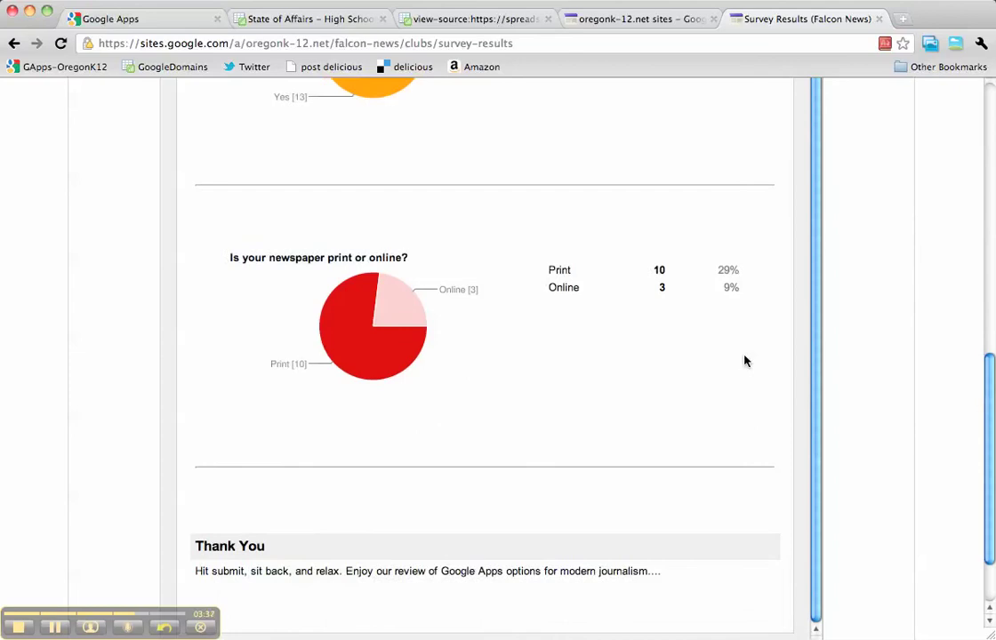
{"action": "scroll", "coordinate": [745, 360], "scroll_direction": "up", "scroll_amount": 10}
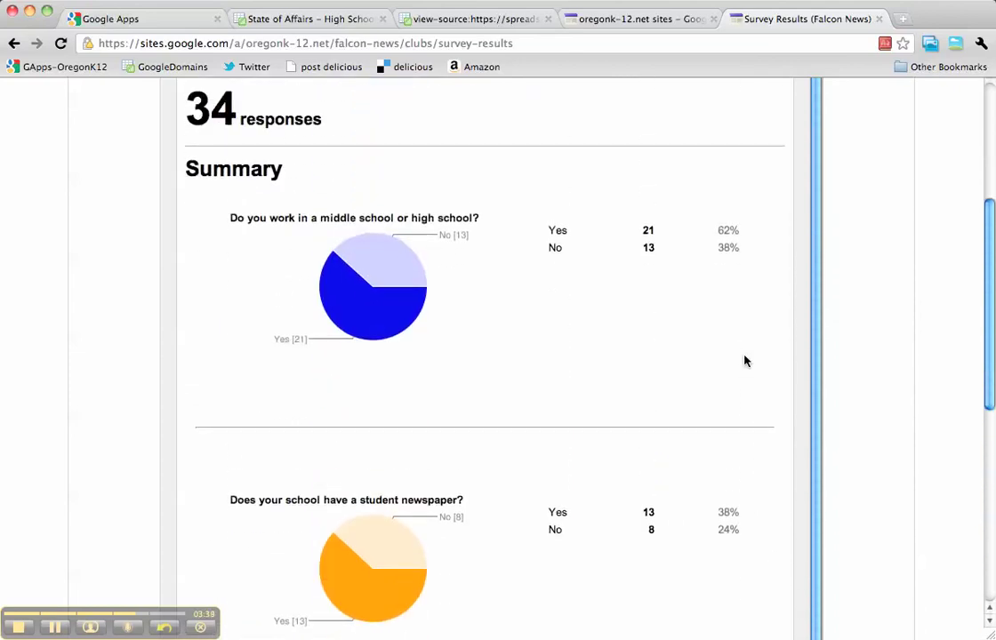
{"action": "scroll", "coordinate": [745, 360], "scroll_direction": "up", "scroll_amount": 4}
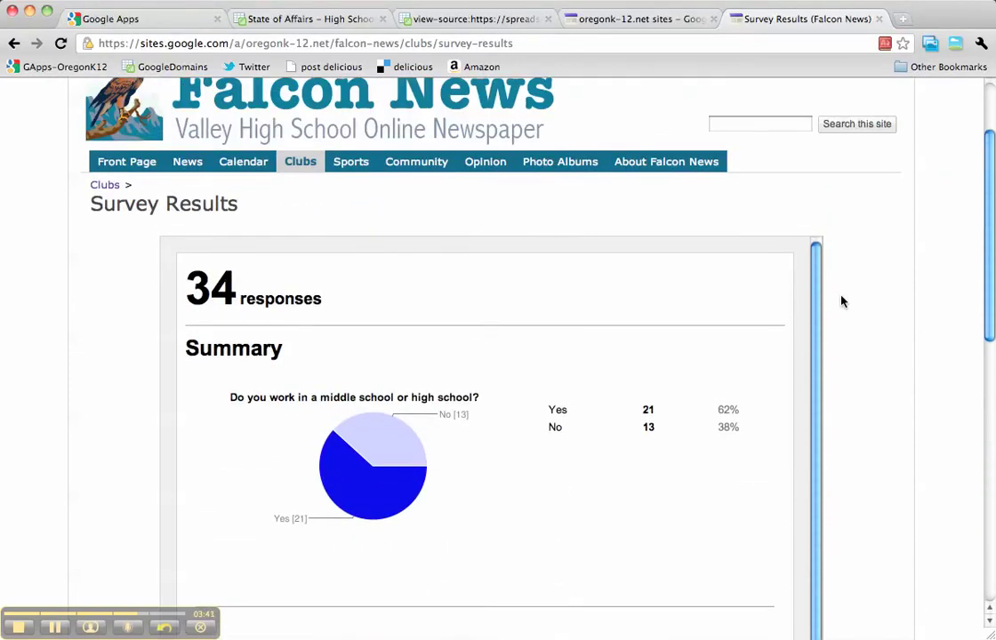